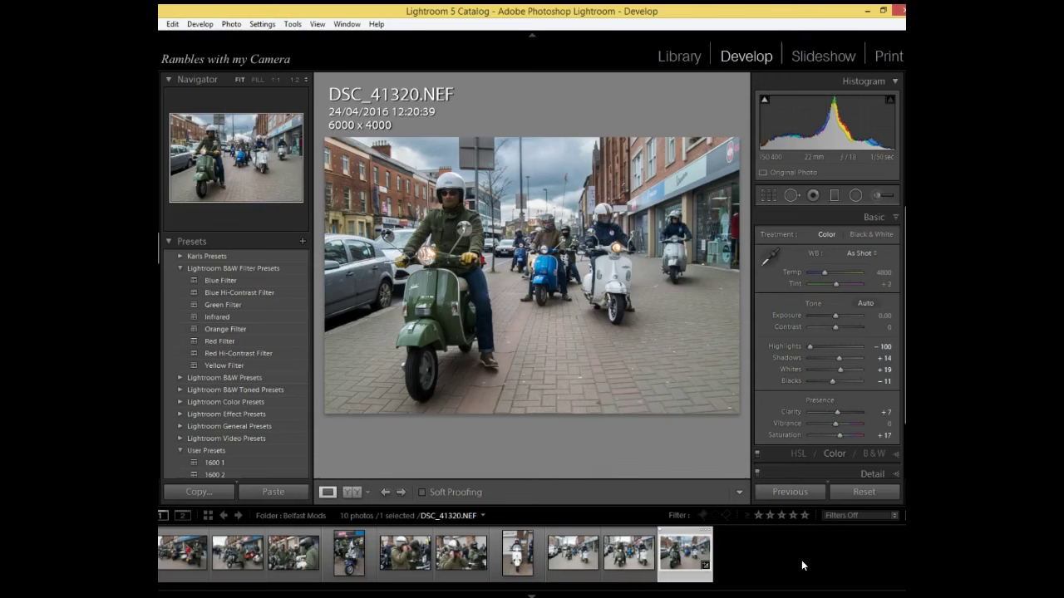
- Flag the scooter photo DSC_41320.NEF as a pick and filter the filmstrip to Flagged photos only
{"action": "left_click", "coordinate": [766, 582]}
{"action": "left_click", "coordinate": [769, 589]}
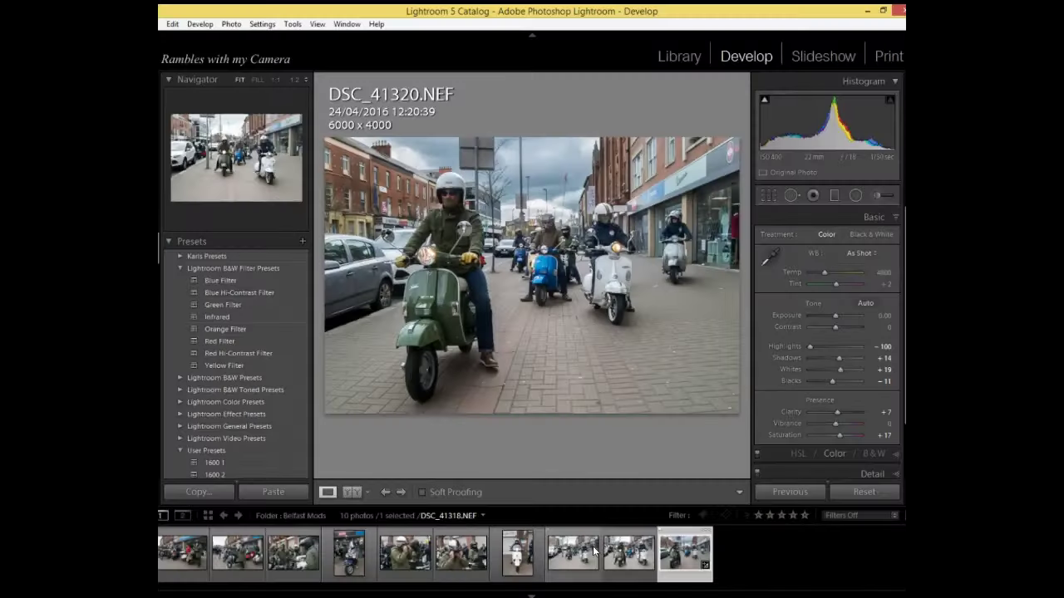
{"action": "left_click", "coordinate": [677, 557]}
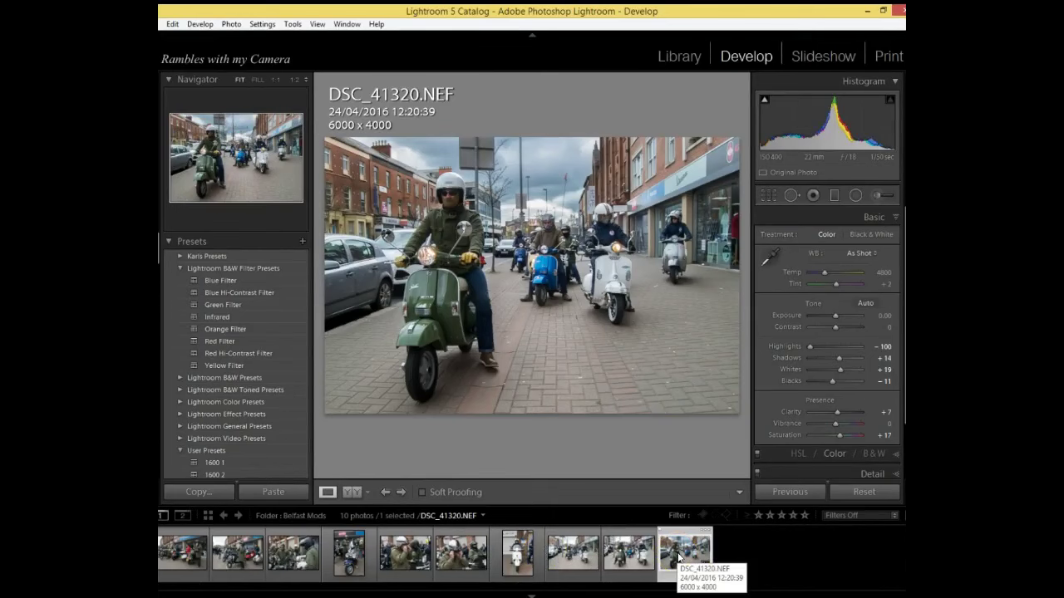
{"action": "key", "text": "p"}
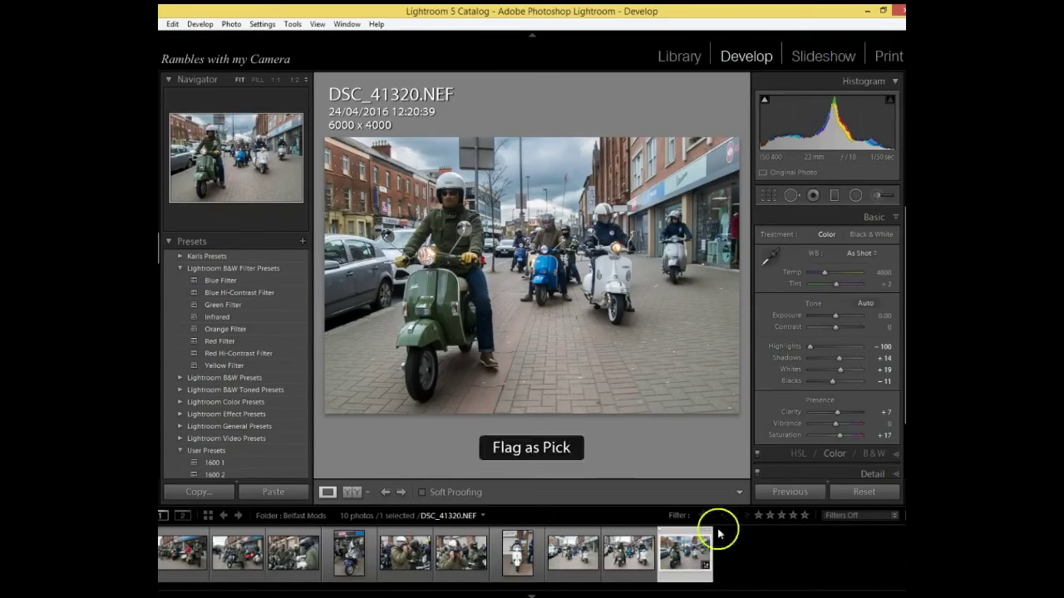
{"action": "left_click", "coordinate": [847, 515]}
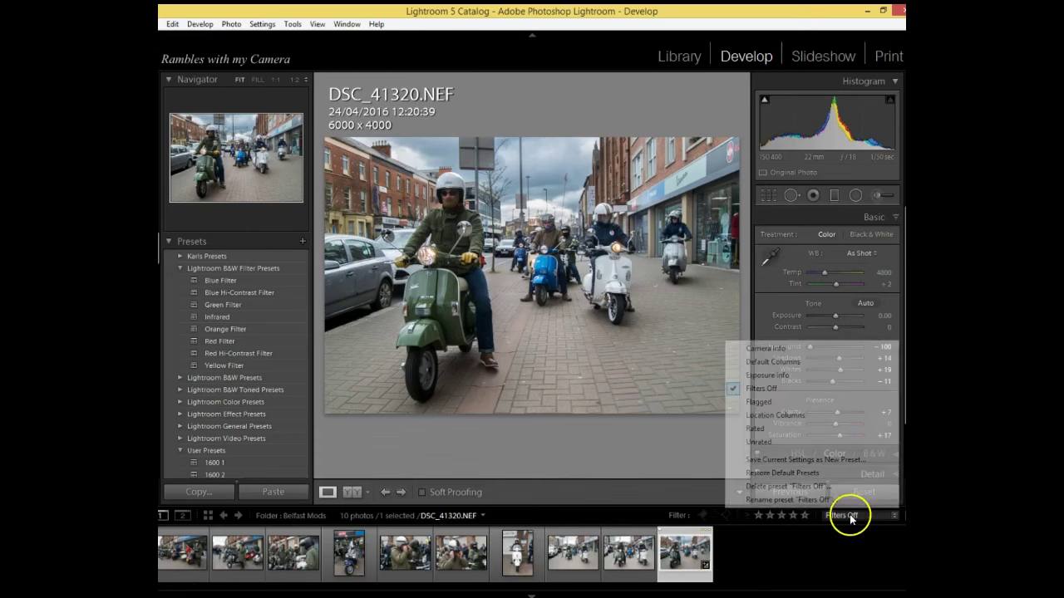
{"action": "left_click", "coordinate": [759, 403]}
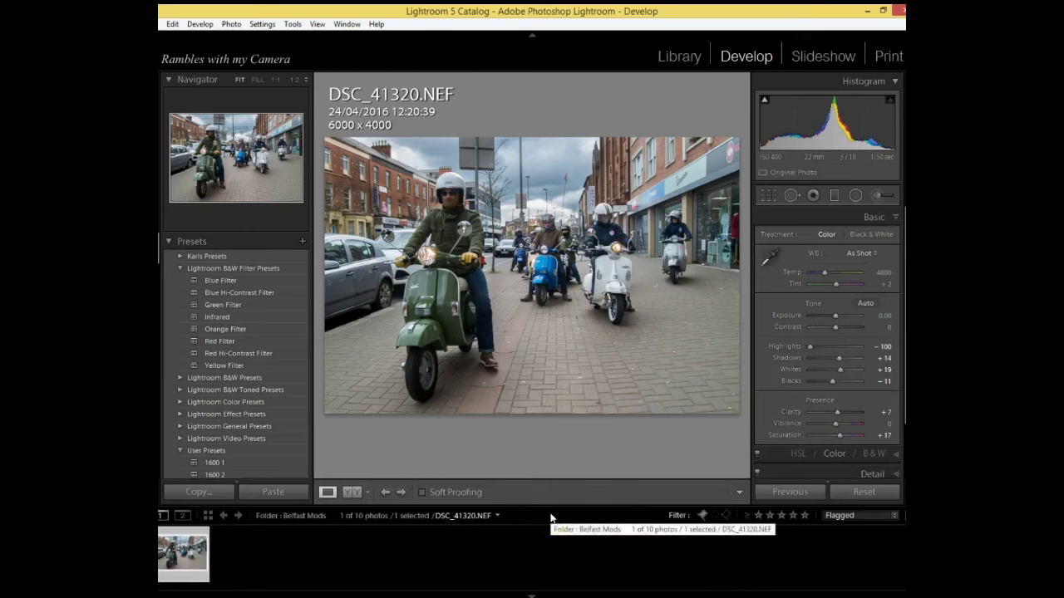
- Preview DSC_41320.NEF in black and white, then switch back to Color with per-colour HSL adjustments
{"action": "left_click", "coordinate": [524, 515]}
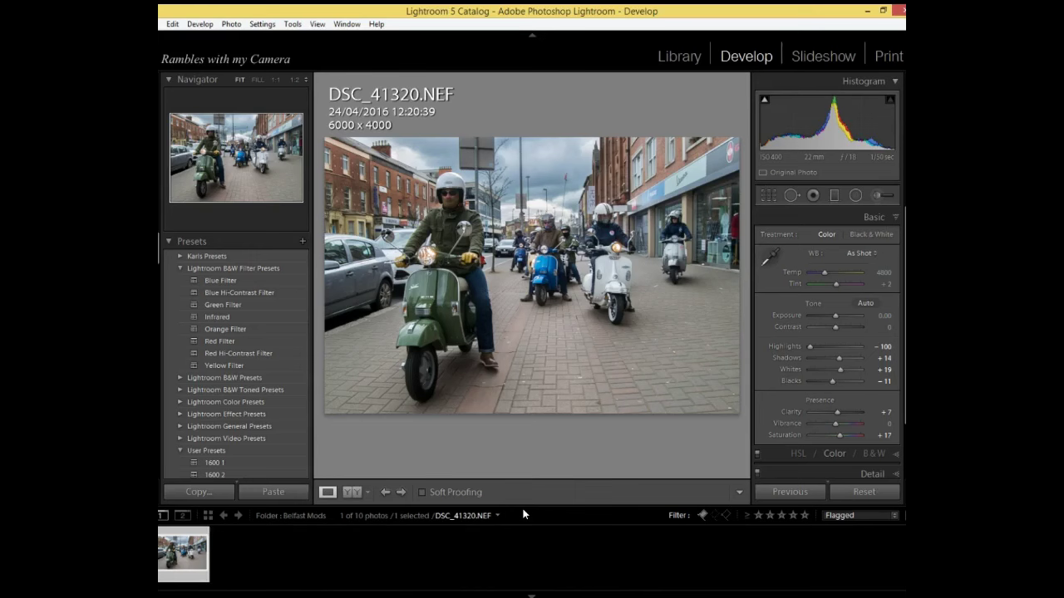
{"action": "left_click", "coordinate": [873, 454]}
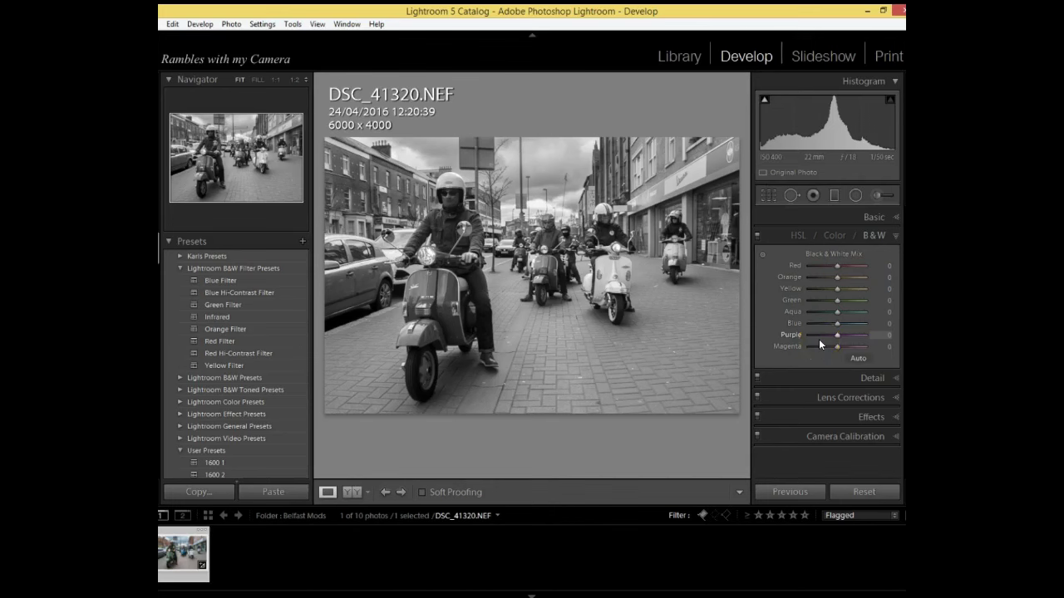
{"action": "left_click", "coordinate": [828, 241]}
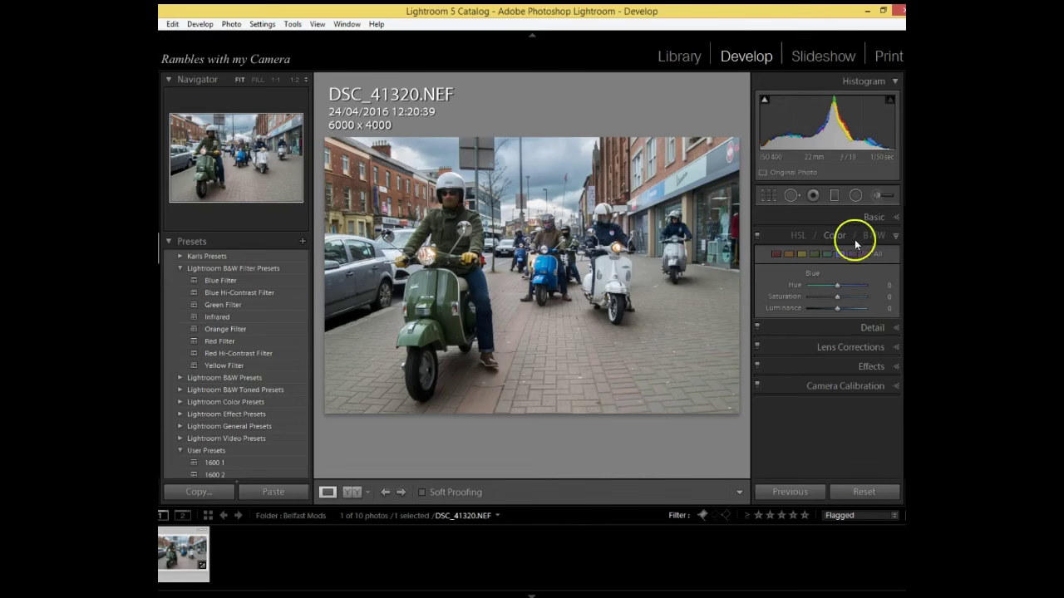
- Collapse the HSL/Color/B&W panel and expand the Basic panel with its tone and presence settings
{"action": "left_click", "coordinate": [889, 237]}
{"action": "left_click", "coordinate": [888, 217]}
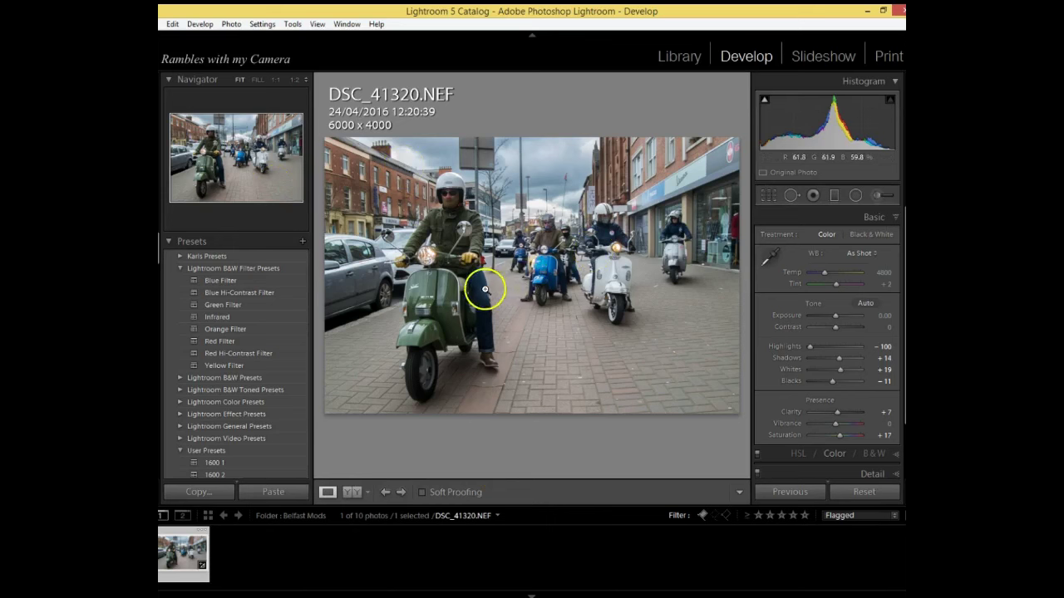
- Send the photo to Silver Efex Pro 2 as an edited copy in JPEG format, sRGB
{"action": "right_click", "coordinate": [507, 276]}
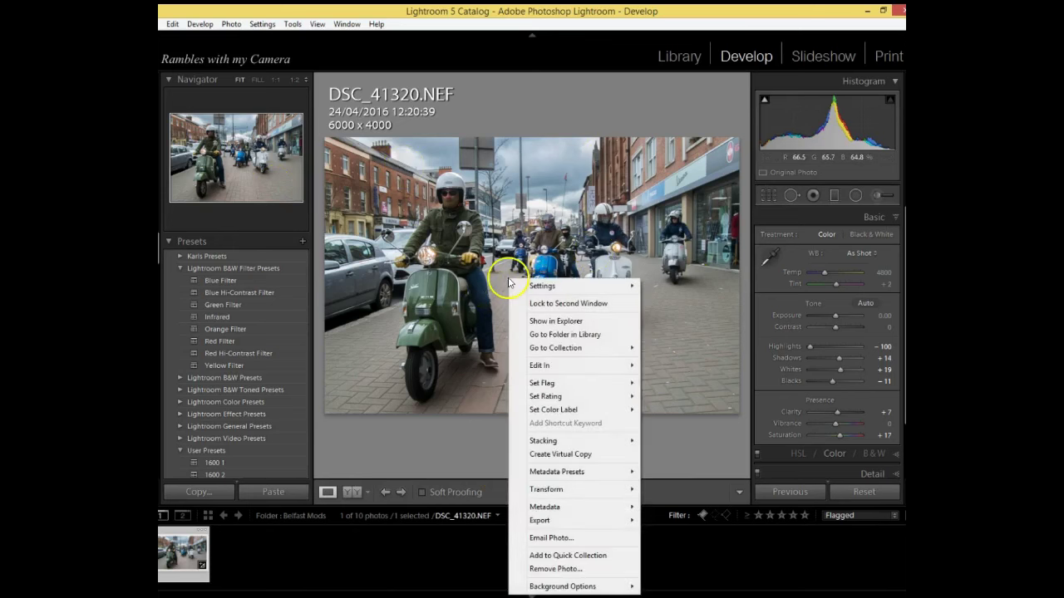
{"action": "mouse_move", "coordinate": [569, 370]}
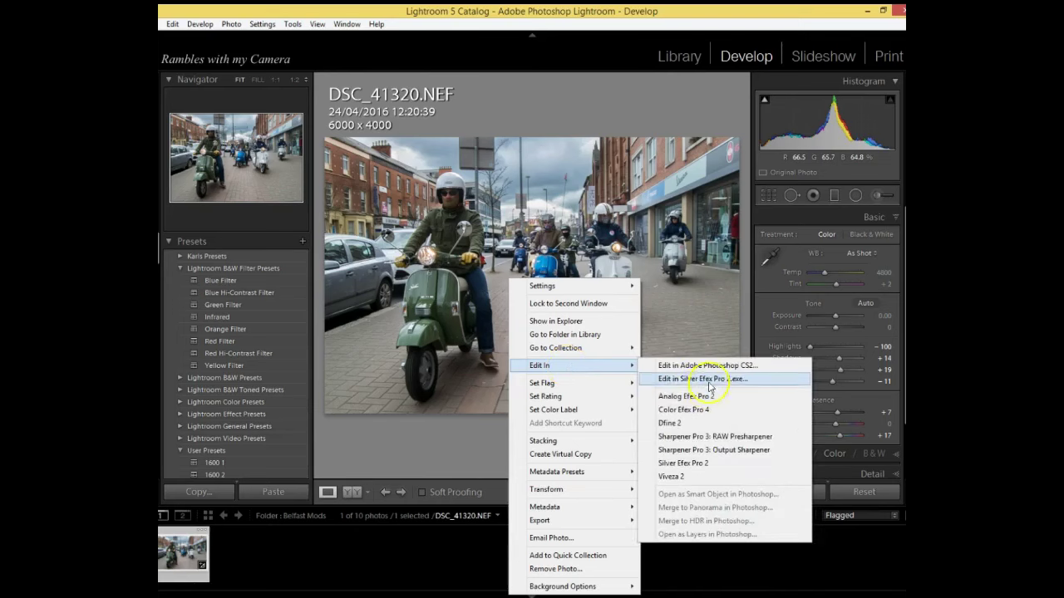
{"action": "left_click", "coordinate": [679, 465]}
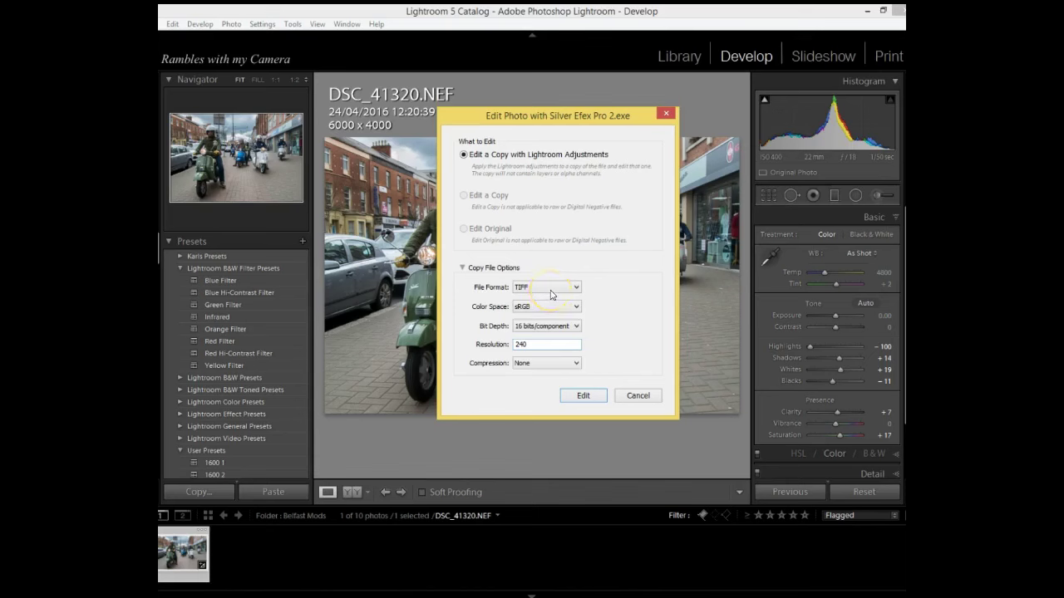
{"action": "left_click", "coordinate": [550, 294]}
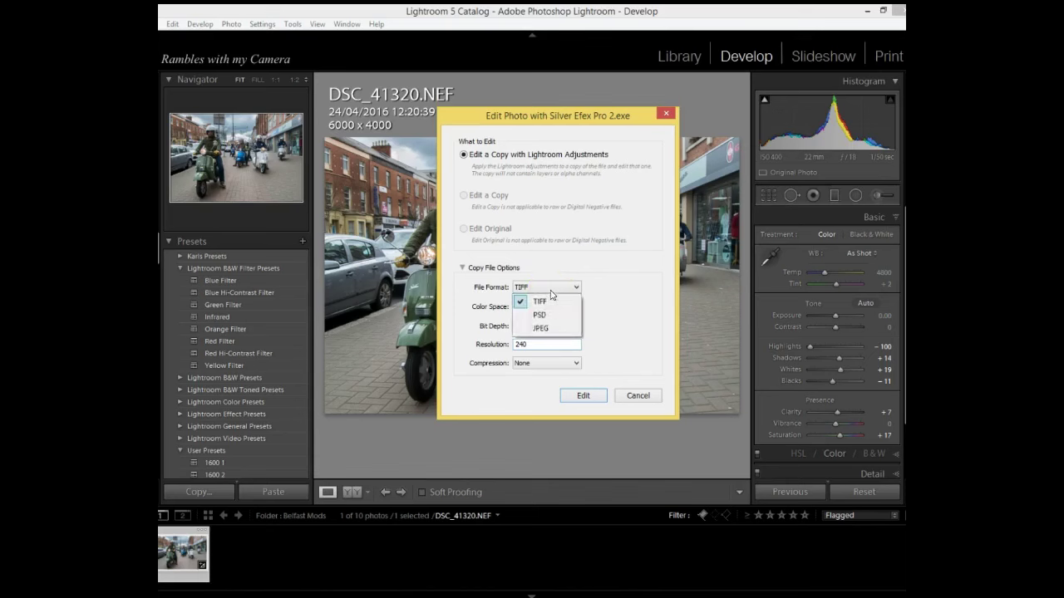
{"action": "left_click", "coordinate": [551, 329]}
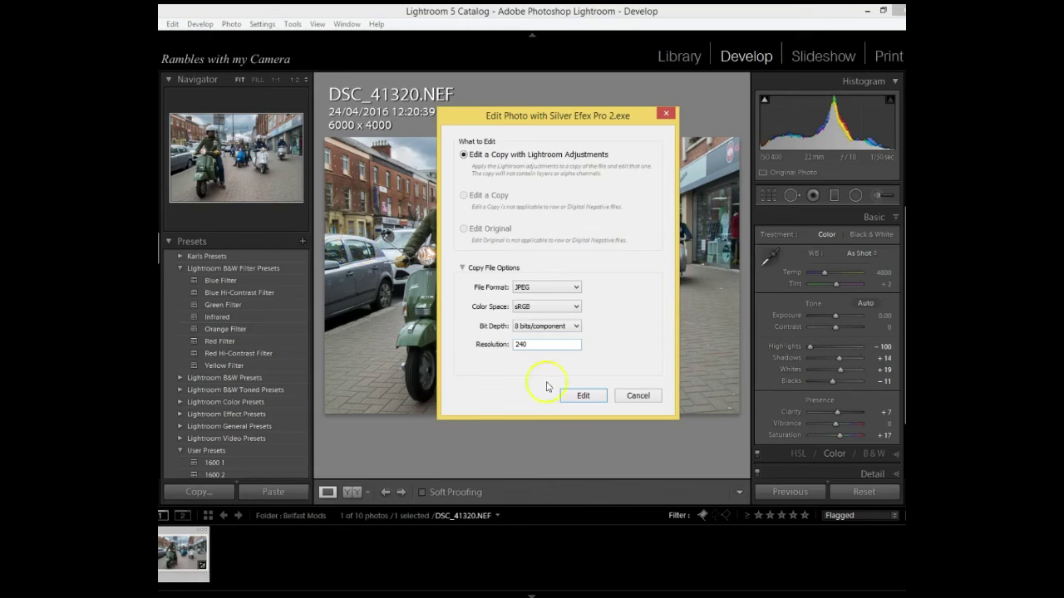
- Open the copy in Silver Efex Pro 2 and try the 012 and 011 Push Process presets
{"action": "left_click", "coordinate": [584, 397]}
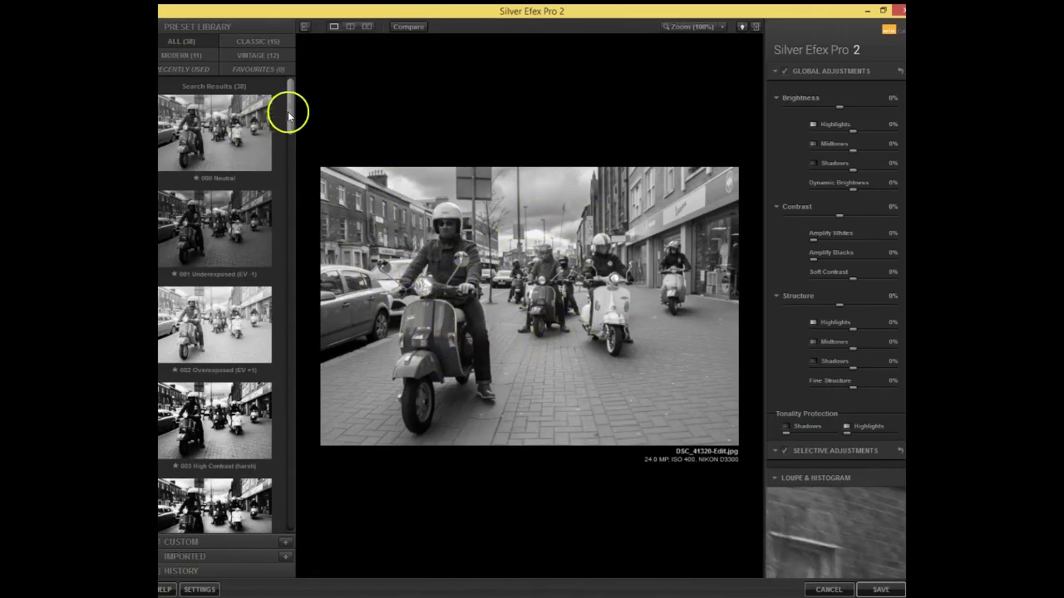
{"action": "left_click_drag", "start_coordinate": [288, 111], "coordinate": [284, 238]}
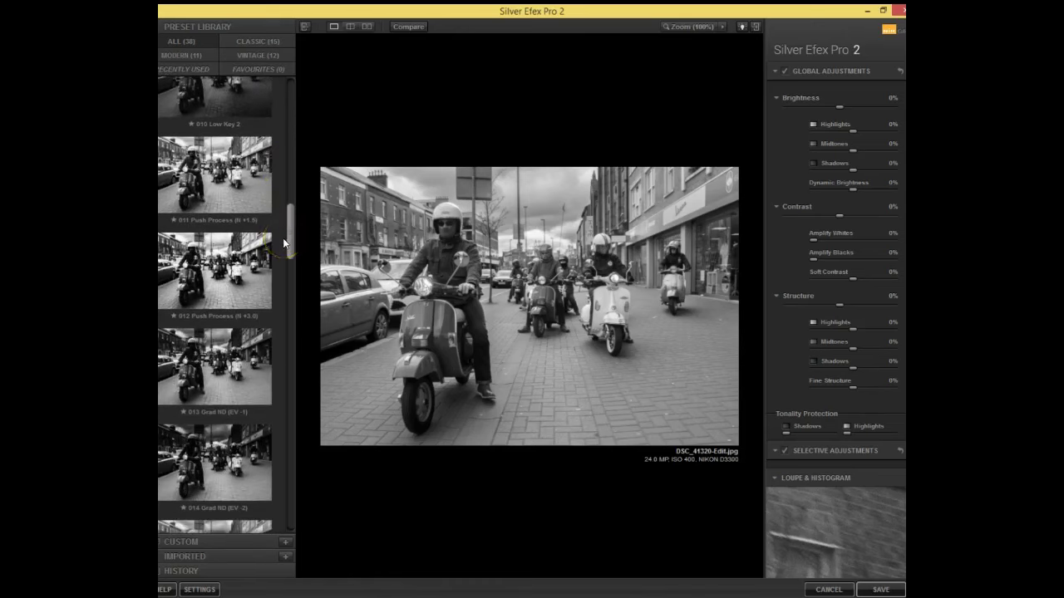
{"action": "left_click", "coordinate": [241, 267]}
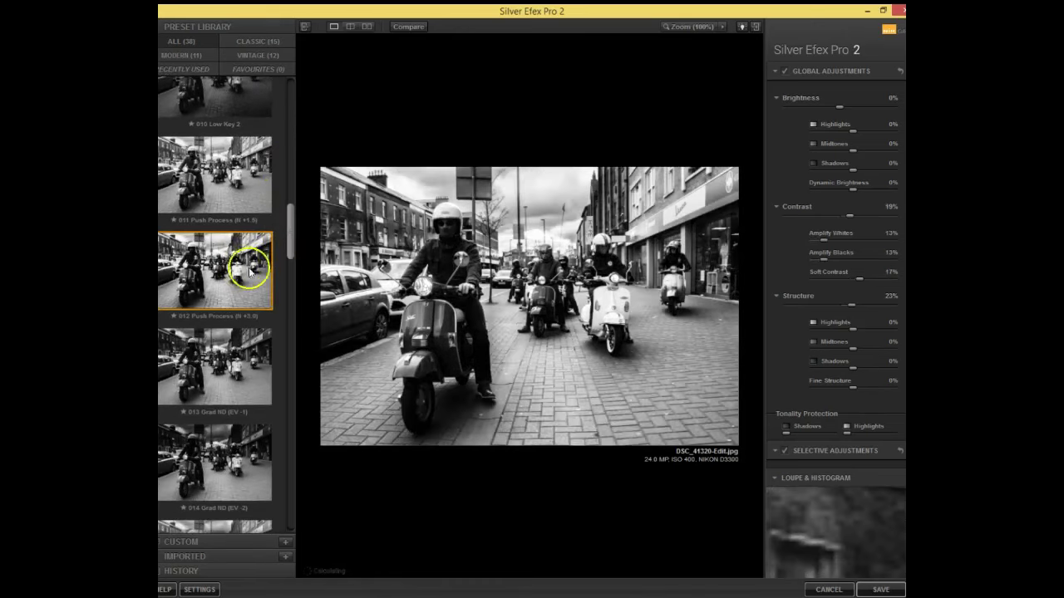
{"action": "left_click", "coordinate": [238, 178]}
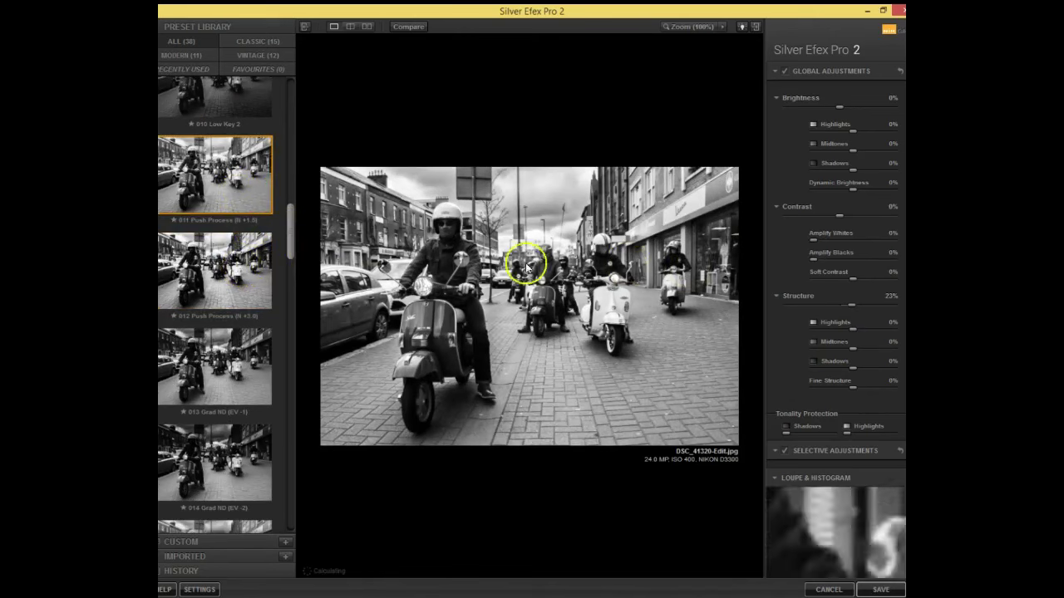
- Compare the 016, 018, 019 and 022 presets, then settle on 000 Neutral
{"action": "left_click_drag", "start_coordinate": [288, 231], "coordinate": [278, 278]}
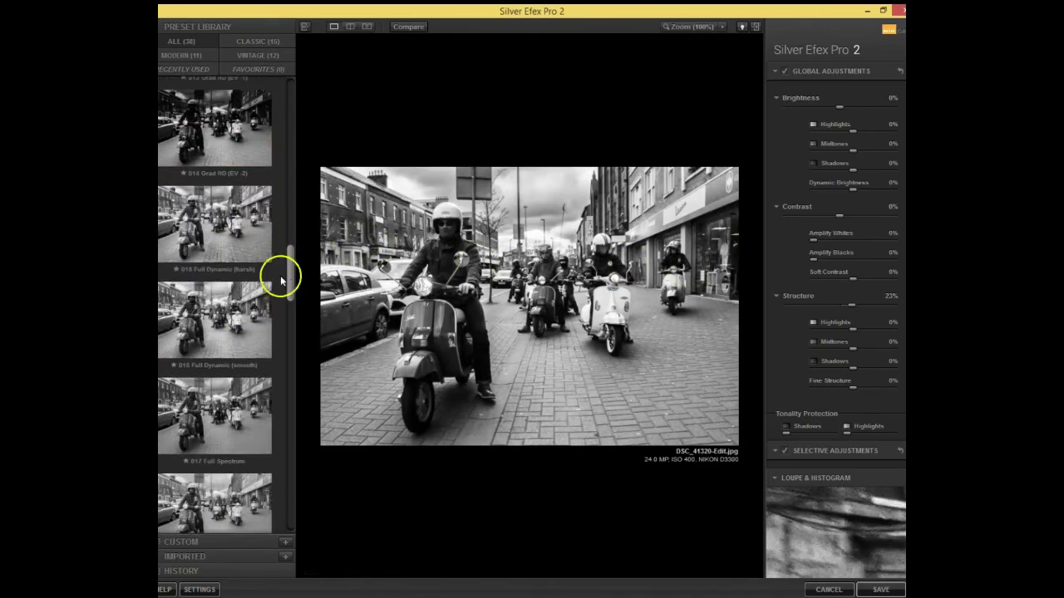
{"action": "left_click", "coordinate": [241, 308]}
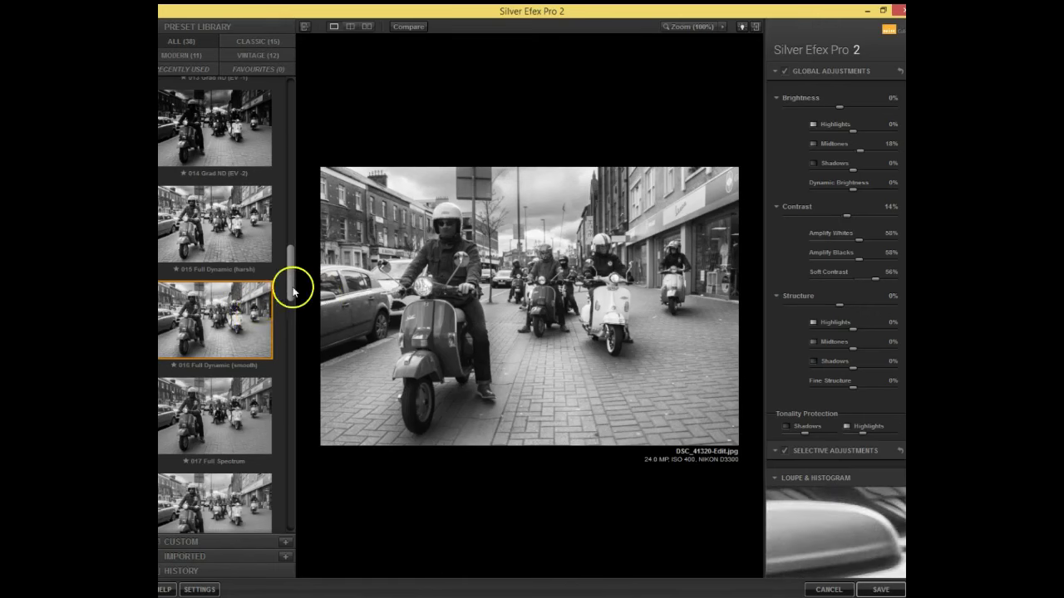
{"action": "left_click_drag", "start_coordinate": [290, 285], "coordinate": [290, 307]}
{"action": "left_click", "coordinate": [264, 310]}
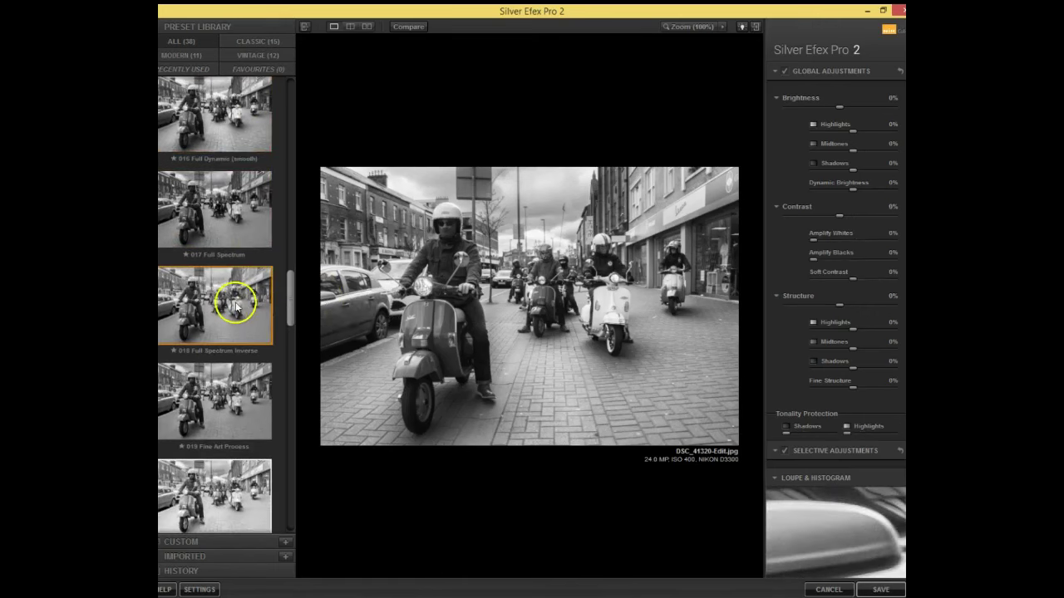
{"action": "left_click", "coordinate": [222, 395]}
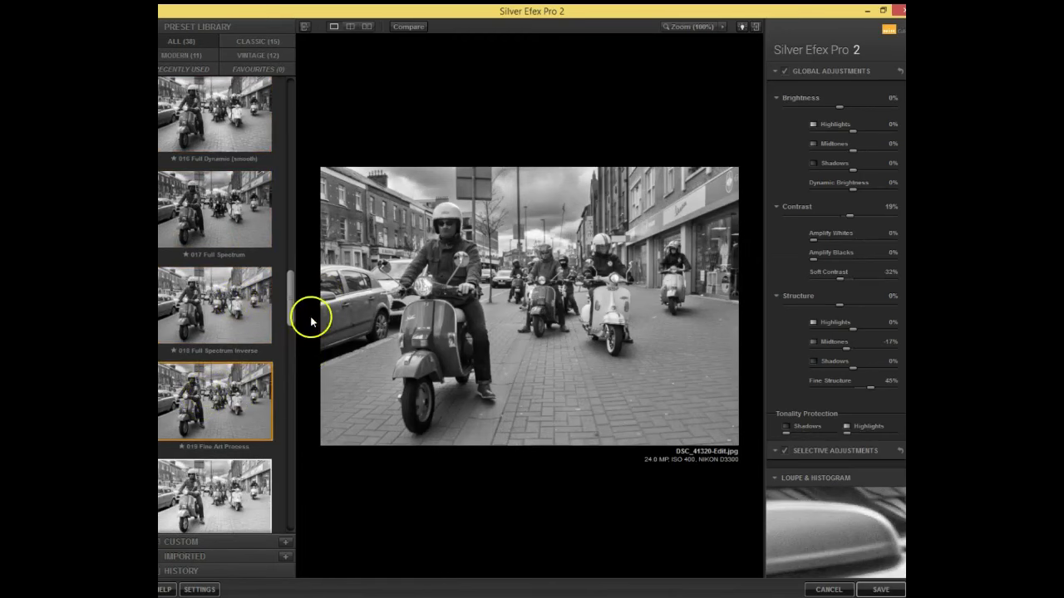
{"action": "scroll", "coordinate": [287, 318], "scroll_direction": "down", "scroll_amount": 3}
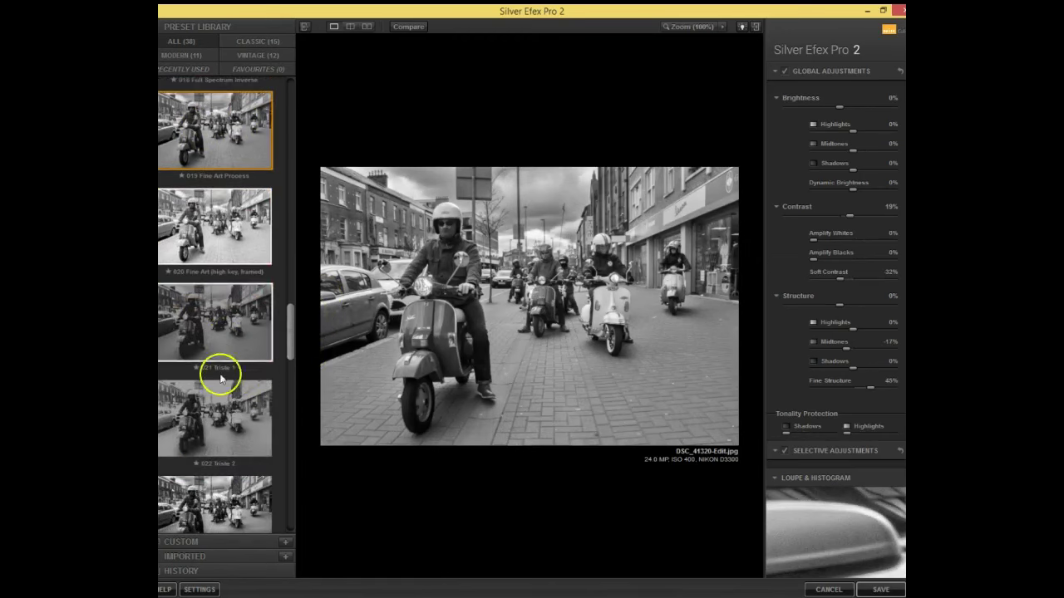
{"action": "left_click", "coordinate": [213, 413]}
{"action": "left_click_drag", "start_coordinate": [293, 327], "coordinate": [299, 86]}
{"action": "left_click", "coordinate": [229, 133]}
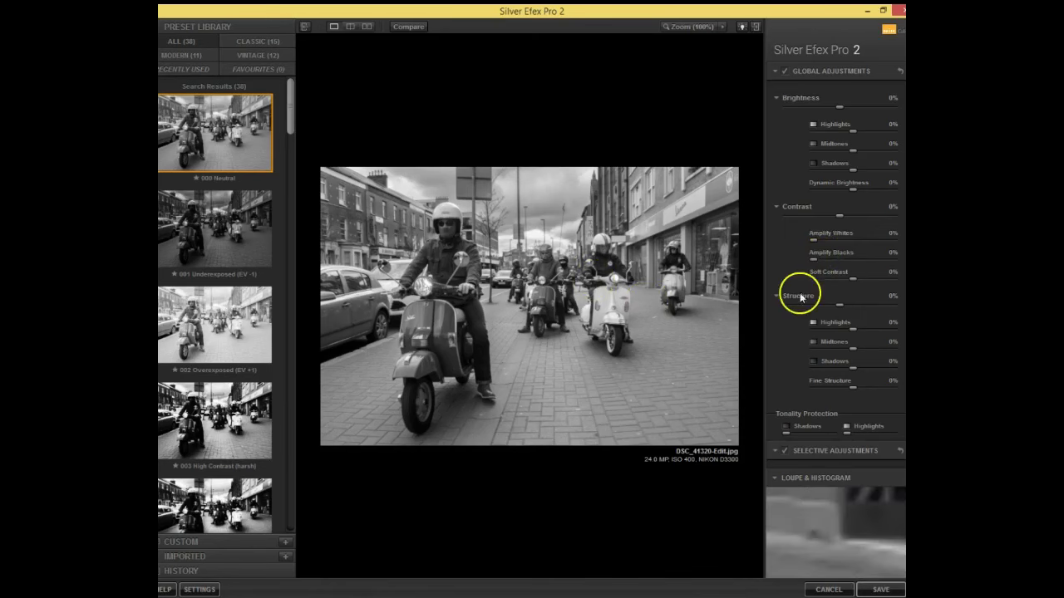
- Raise Amplify Blacks to 62% and save the Neutral conversion back to Lightroom
{"action": "left_click_drag", "start_coordinate": [812, 260], "coordinate": [839, 243]}
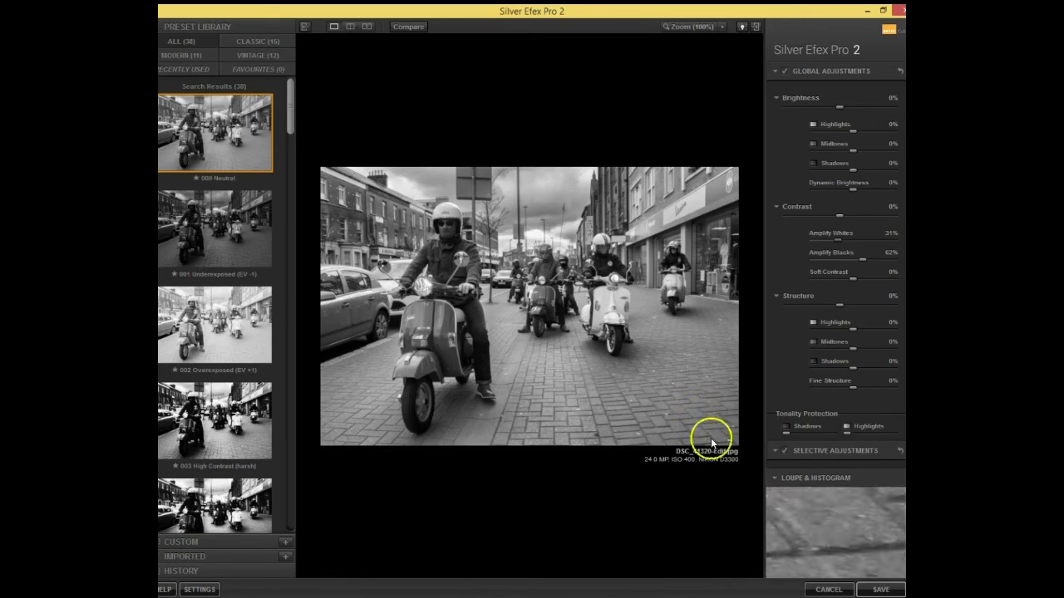
{"action": "left_click", "coordinate": [881, 589]}
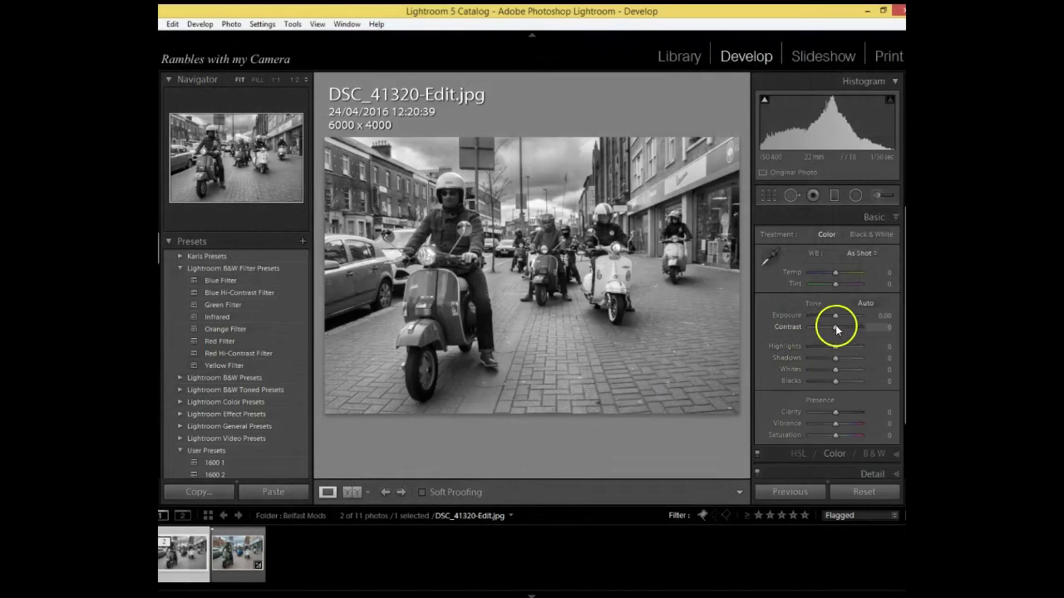
- Try Contrast and Shadows changes, reset both to 0, set Contrast to +5, and preview full screen
{"action": "left_click_drag", "start_coordinate": [835, 330], "coordinate": [837, 330]}
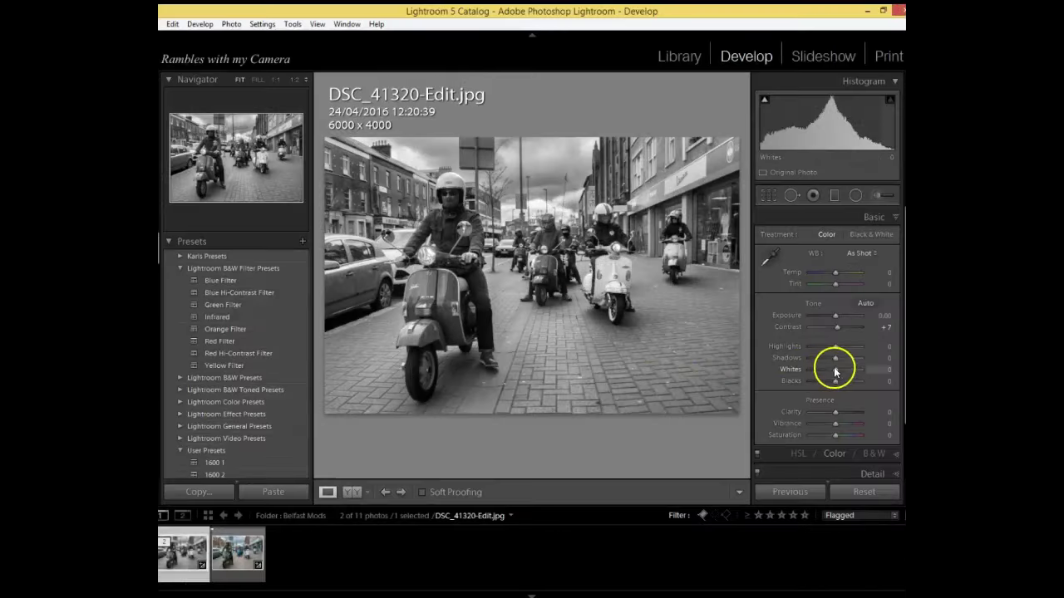
{"action": "mouse_move", "coordinate": [836, 362]}
{"action": "left_mouse_down"}
{"action": "mouse_move", "coordinate": [813, 363]}
{"action": "mouse_move", "coordinate": [884, 361]}
{"action": "mouse_move", "coordinate": [822, 363]}
{"action": "mouse_move", "coordinate": [852, 365]}
{"action": "mouse_move", "coordinate": [833, 358]}
{"action": "left_mouse_up"}
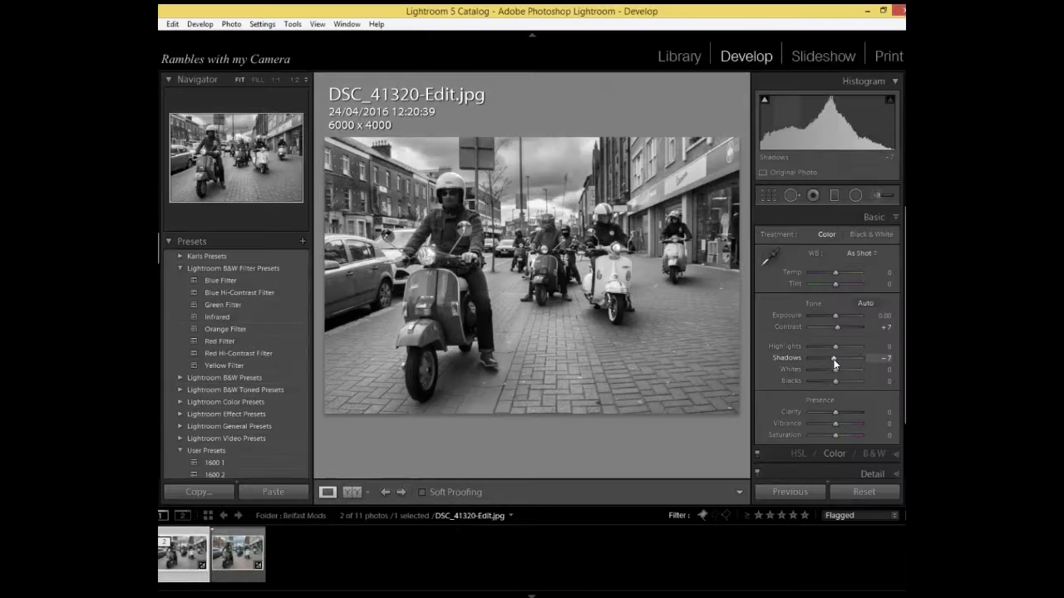
{"action": "double_click", "coordinate": [835, 361]}
{"action": "double_click", "coordinate": [836, 326]}
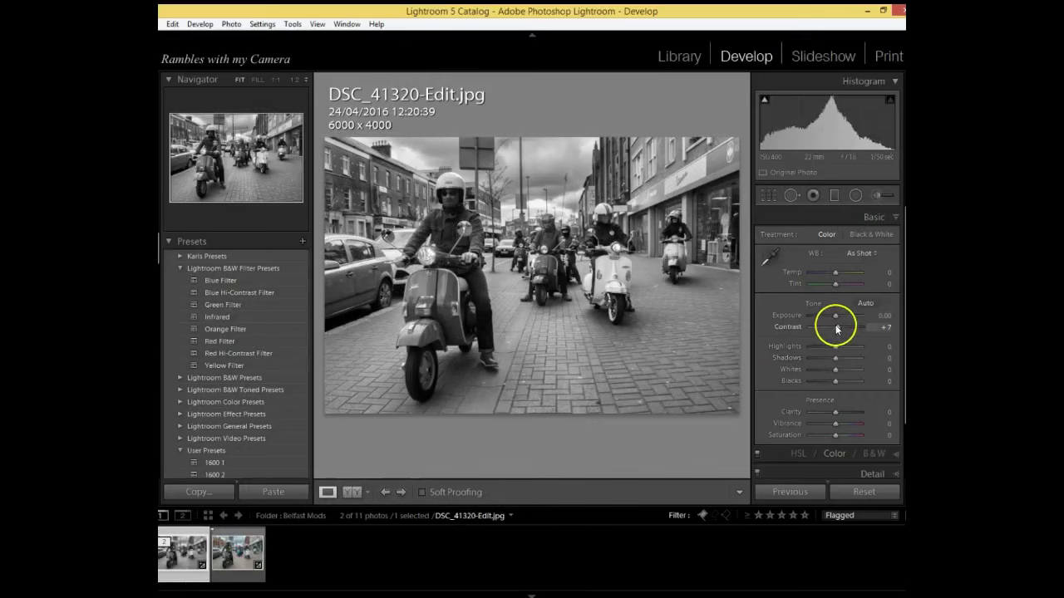
{"action": "left_click_drag", "start_coordinate": [835, 326], "coordinate": [838, 327]}
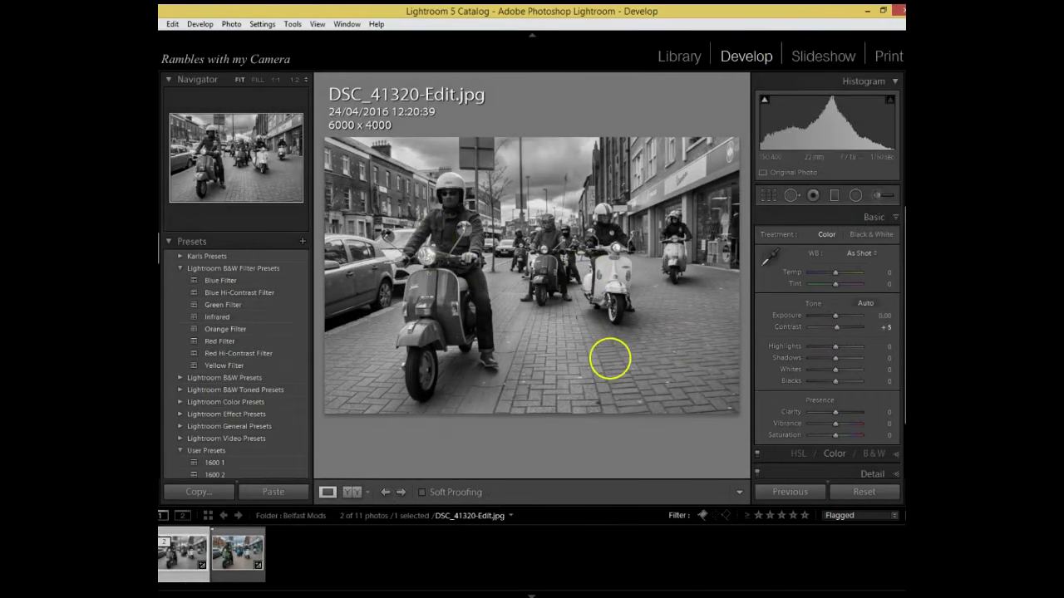
{"action": "key", "text": "f"}
{"action": "key", "text": "f"}
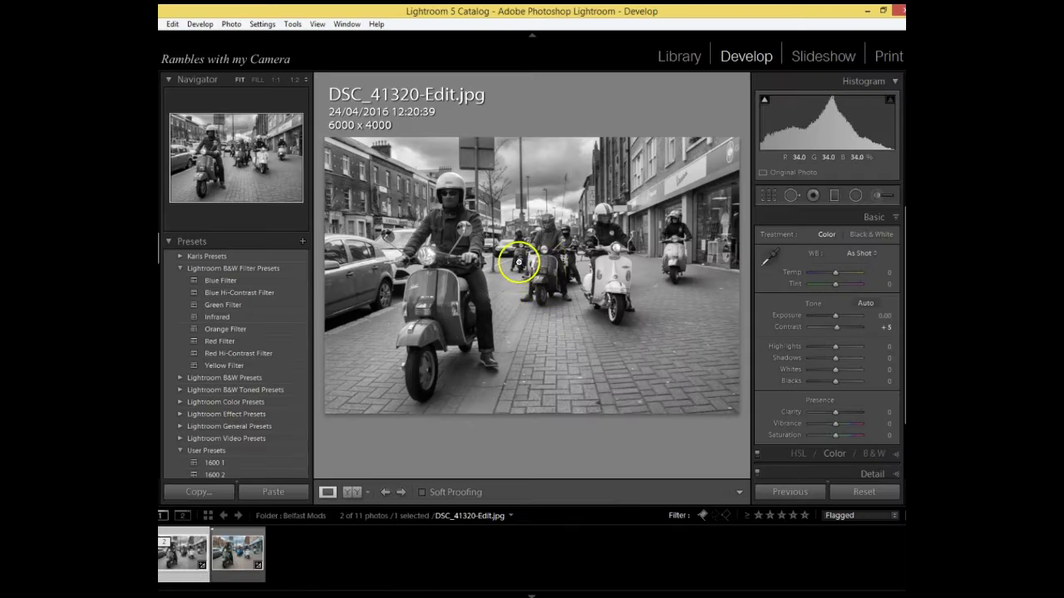
- Open the original DSC_41320-Edit.jpg in Color Efex Pro 4, choosing Edit Original
{"action": "right_click", "coordinate": [518, 263]}
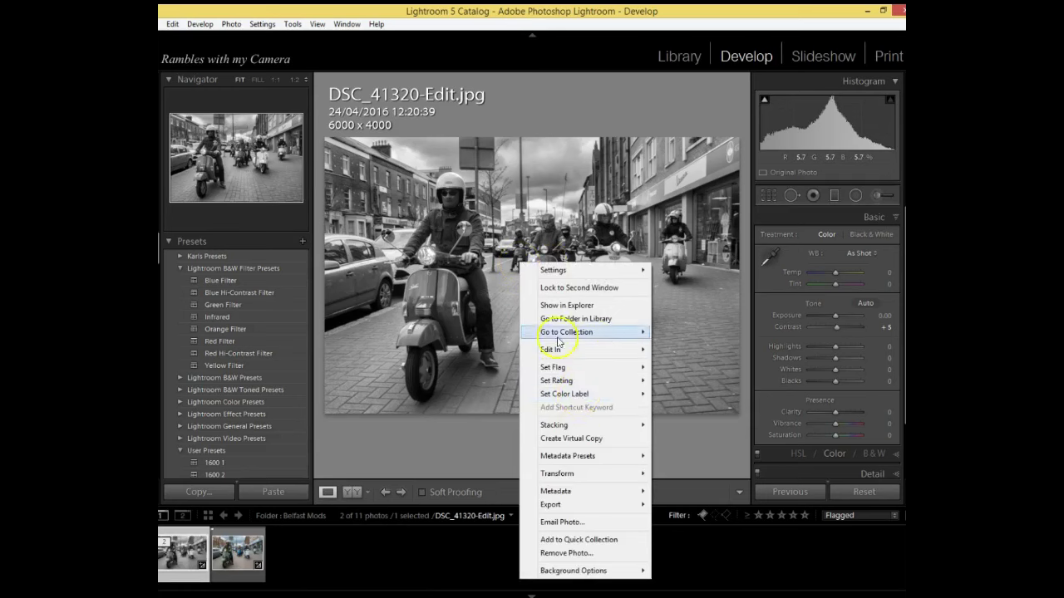
{"action": "mouse_move", "coordinate": [573, 356]}
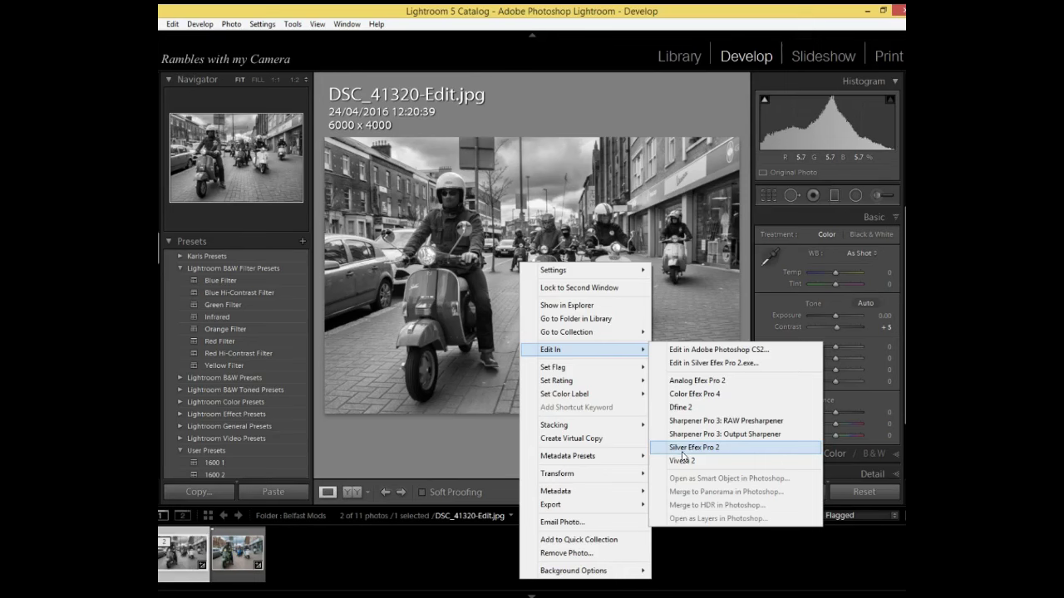
{"action": "left_click", "coordinate": [691, 396]}
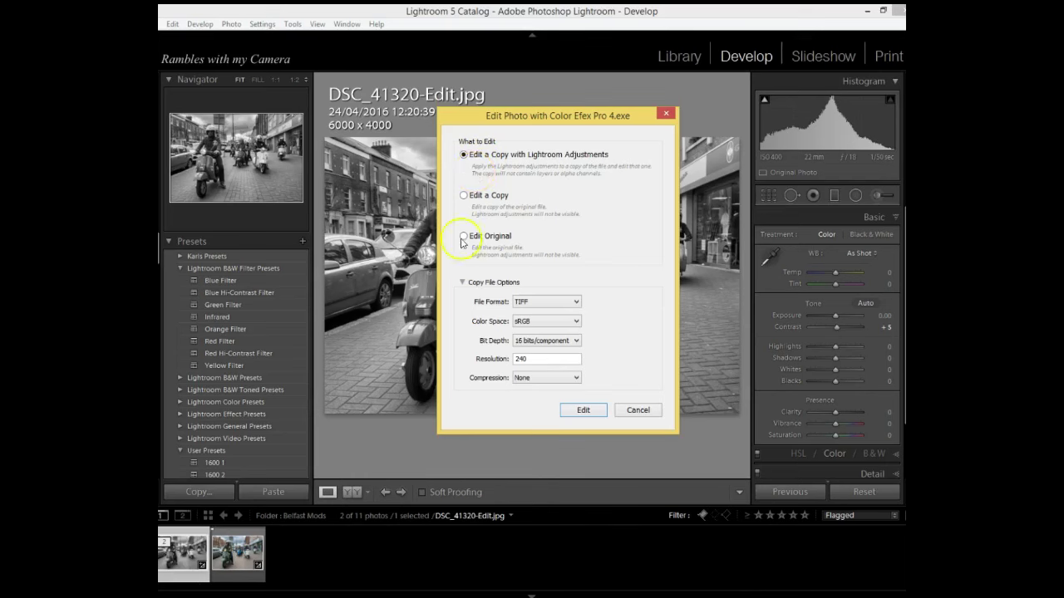
{"action": "left_click", "coordinate": [462, 239]}
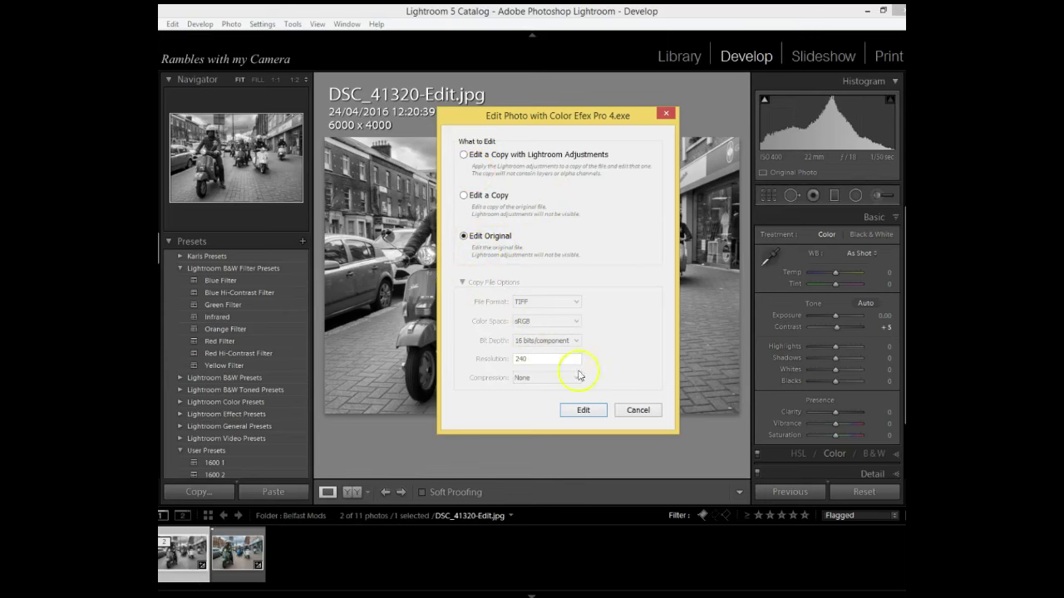
{"action": "left_click", "coordinate": [588, 408]}
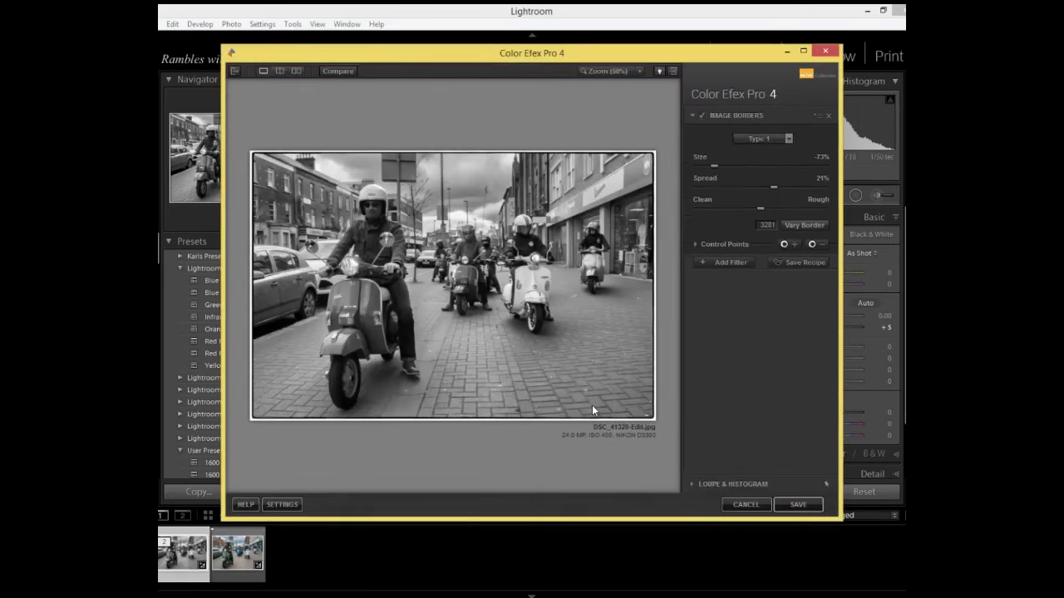
- Set the Image Borders Size to -62% and widen the border's Spread
{"action": "left_click", "coordinate": [635, 421]}
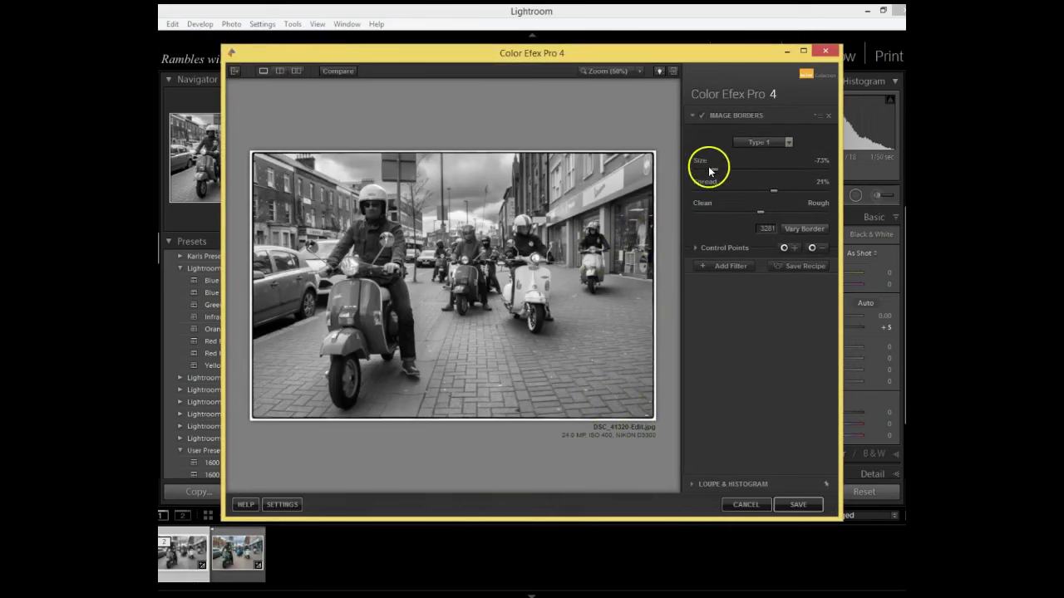
{"action": "mouse_move", "coordinate": [713, 172]}
{"action": "left_mouse_down"}
{"action": "mouse_move", "coordinate": [790, 177]}
{"action": "mouse_move", "coordinate": [693, 169]}
{"action": "mouse_move", "coordinate": [768, 178]}
{"action": "mouse_move", "coordinate": [704, 173]}
{"action": "mouse_move", "coordinate": [720, 170]}
{"action": "left_mouse_up"}
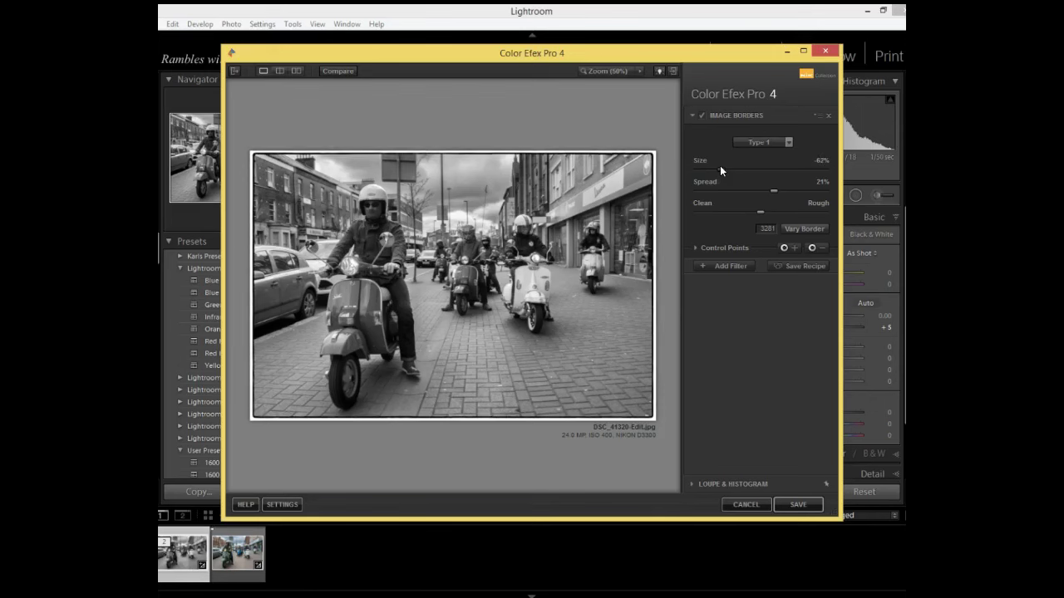
{"action": "left_click_drag", "start_coordinate": [712, 225], "coordinate": [773, 195]}
{"action": "left_click", "coordinate": [772, 192]}
{"action": "mouse_move", "coordinate": [773, 195]}
{"action": "left_mouse_down"}
{"action": "mouse_move", "coordinate": [722, 188]}
{"action": "mouse_move", "coordinate": [805, 202]}
{"action": "mouse_move", "coordinate": [736, 200]}
{"action": "mouse_move", "coordinate": [806, 204]}
{"action": "mouse_move", "coordinate": [756, 205]}
{"action": "mouse_move", "coordinate": [769, 197]}
{"action": "left_mouse_up"}
- Save the Type 1 bordered image from Color Efex Pro 4 back to Lightroom
{"action": "left_click", "coordinate": [798, 506]}
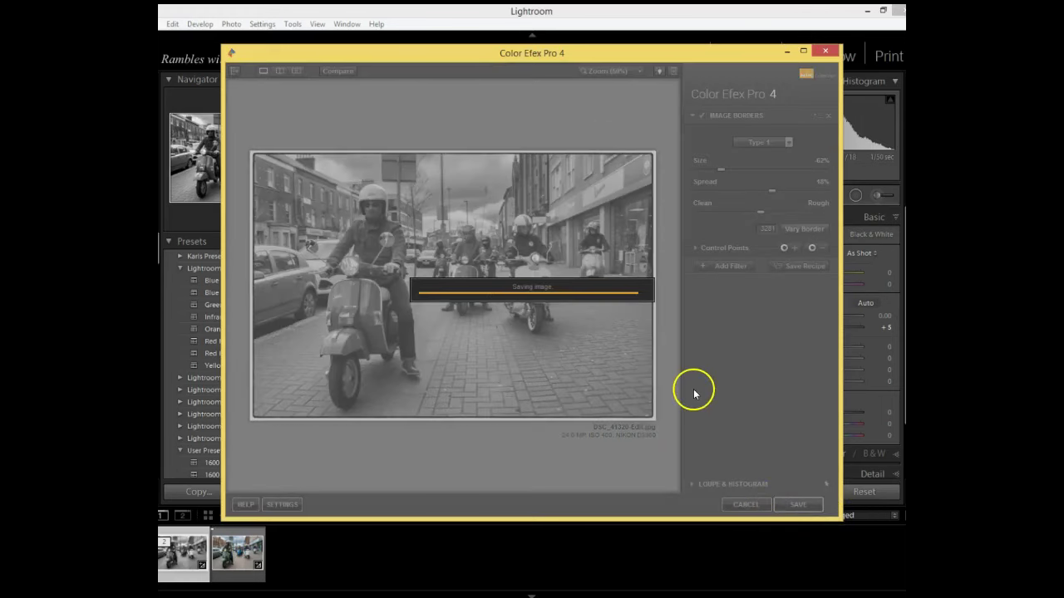